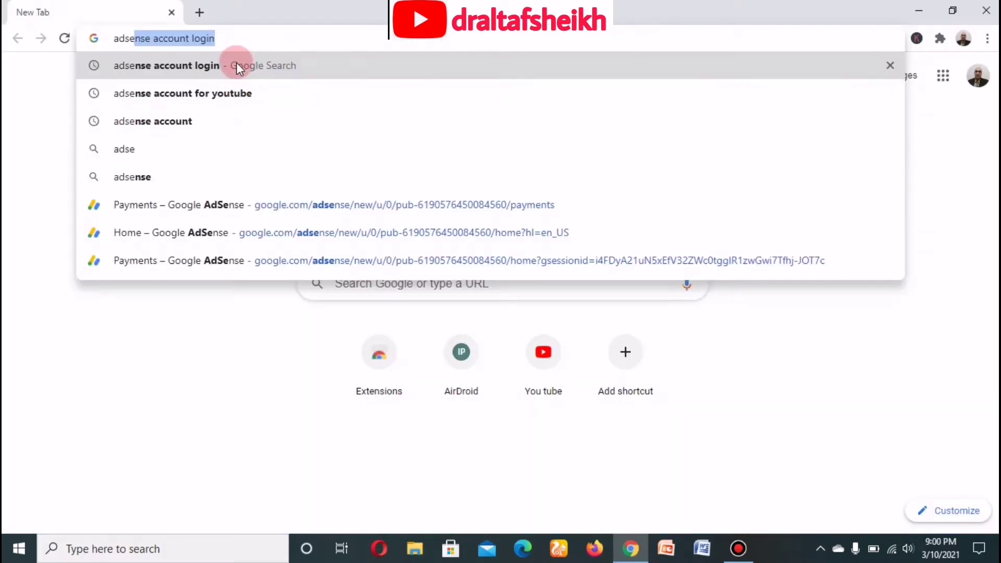
Open the 'google adsense login' result from the 'adsense account login' search
{"action": "left_click", "coordinate": [236, 65]}
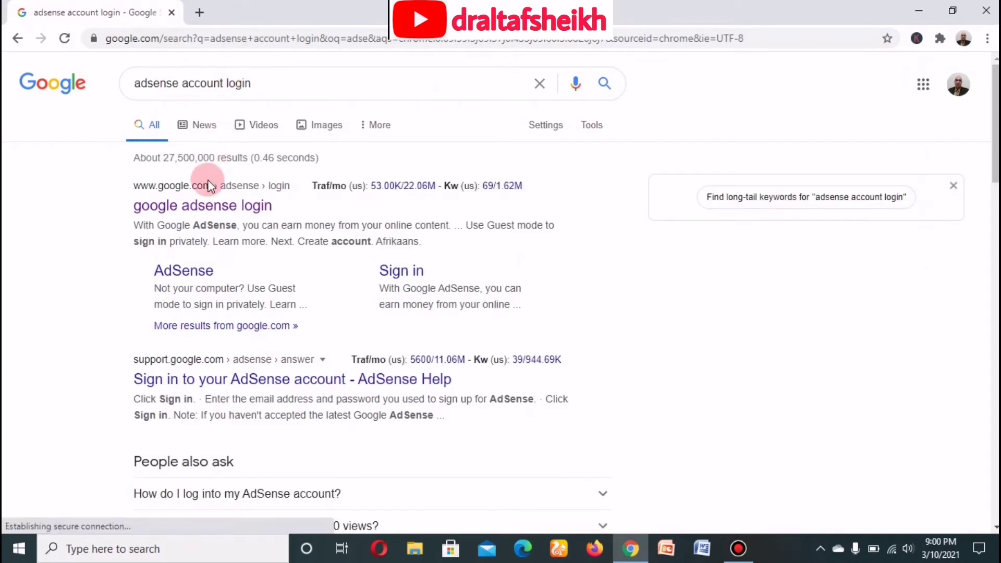
{"action": "left_click", "coordinate": [213, 206]}
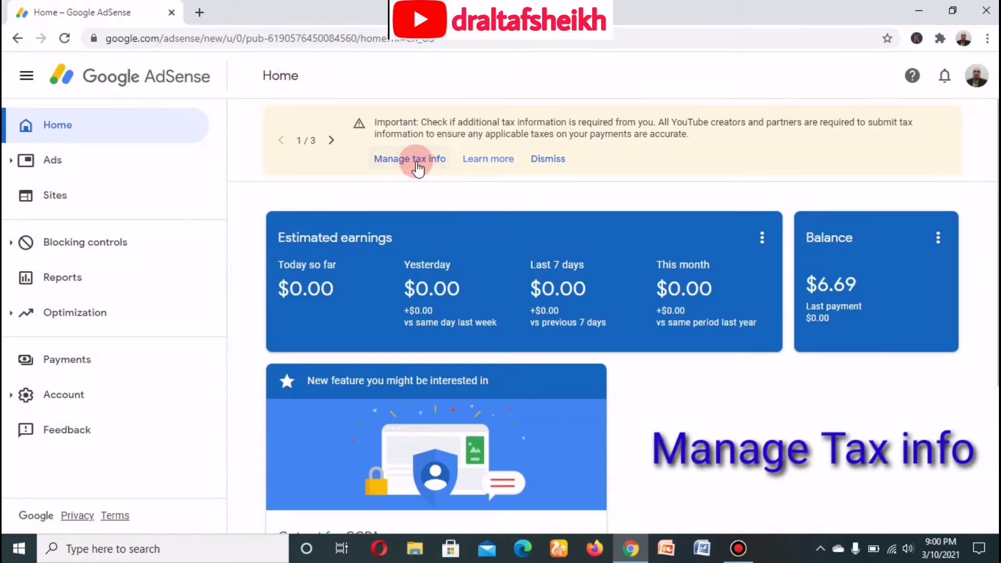
From Manage tax info, start adding United States tax info, which triggers a password check
{"action": "left_click", "coordinate": [412, 161]}
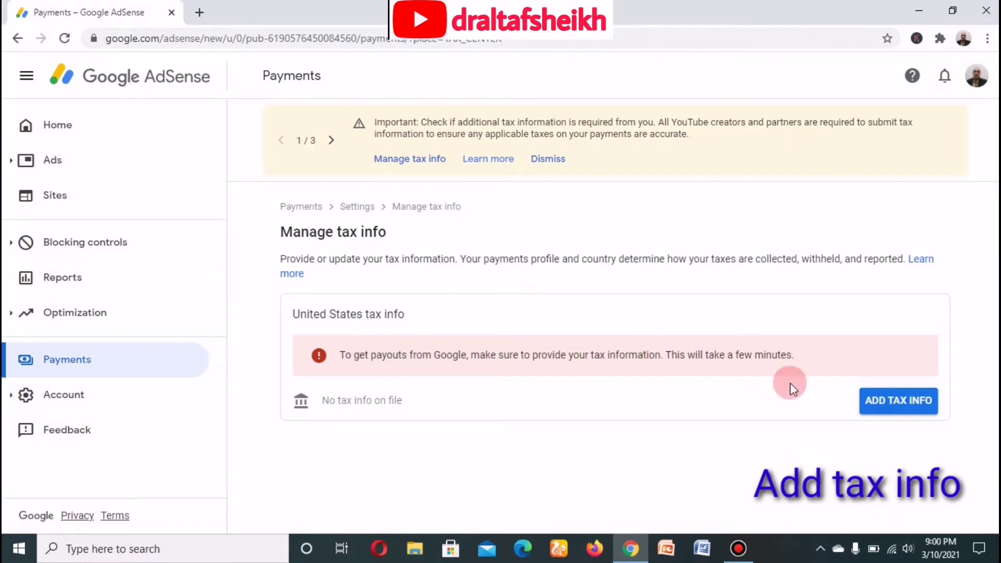
{"action": "left_click", "coordinate": [896, 406]}
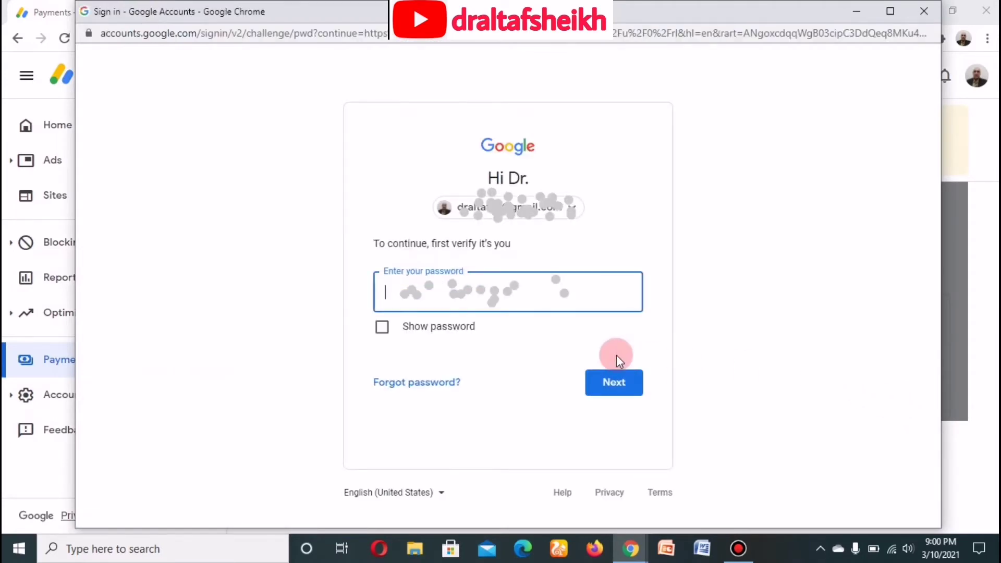
Enter the account password to verify identity and reach the tax questionnaire
{"action": "type", "text": "•••••••••"}
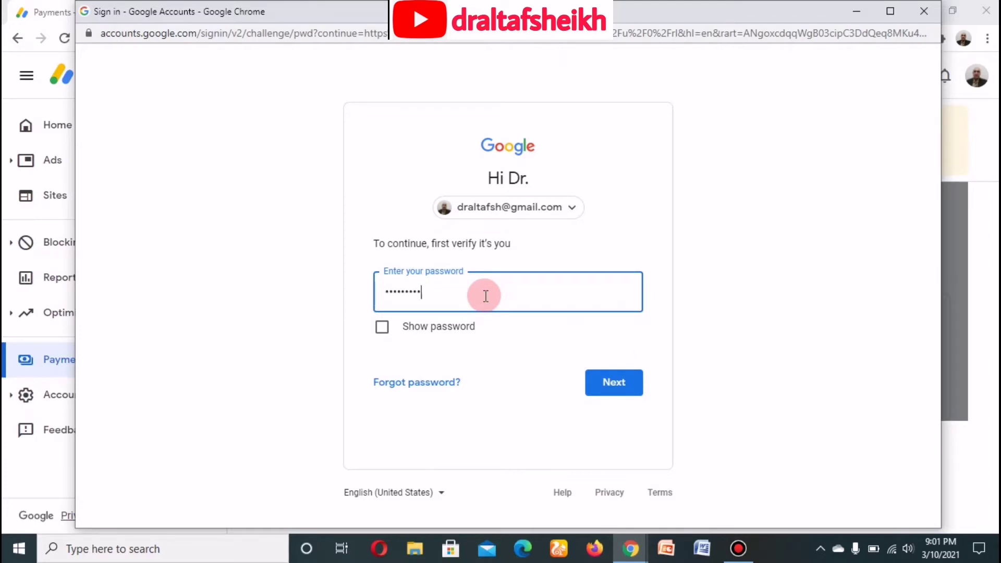
{"action": "type", "text": "•"}
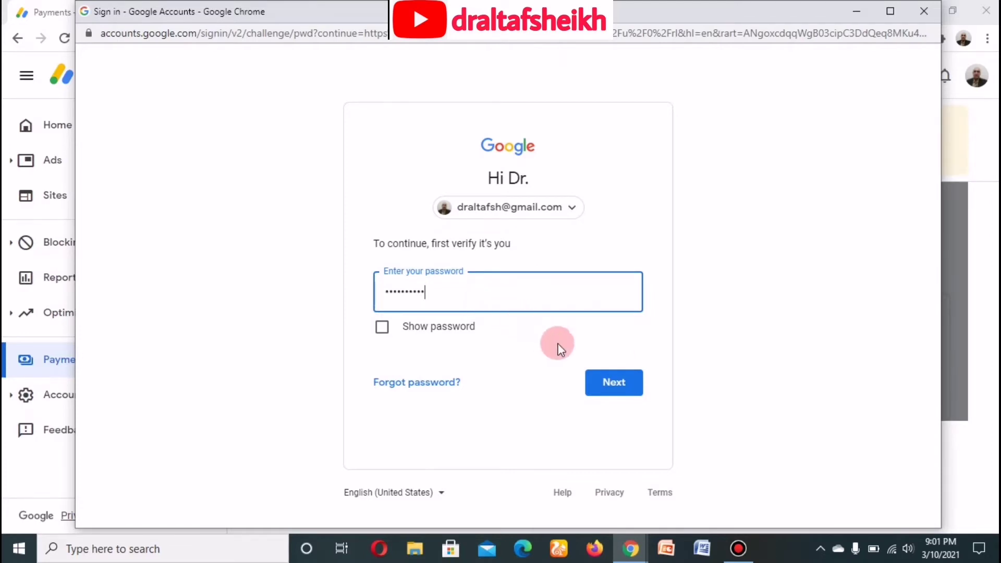
{"action": "left_click", "coordinate": [610, 382]}
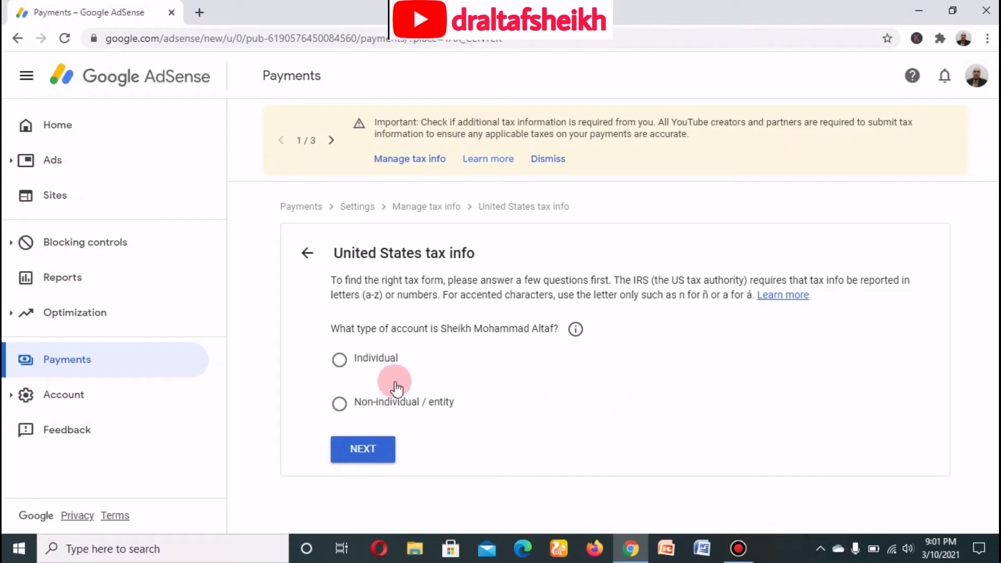
Declare an Individual account that is not a US citizen or resident
{"action": "left_click", "coordinate": [340, 366]}
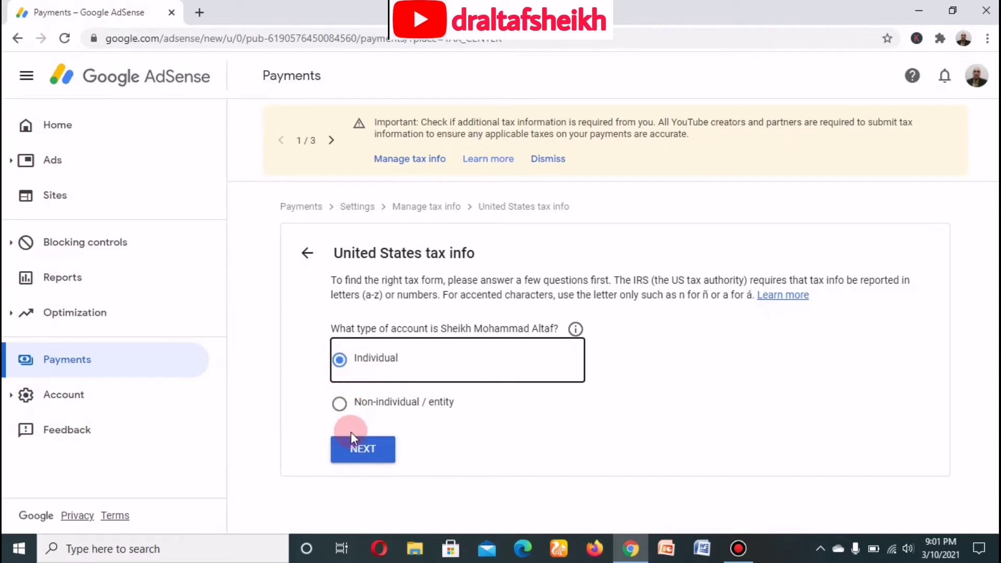
{"action": "left_click", "coordinate": [353, 447]}
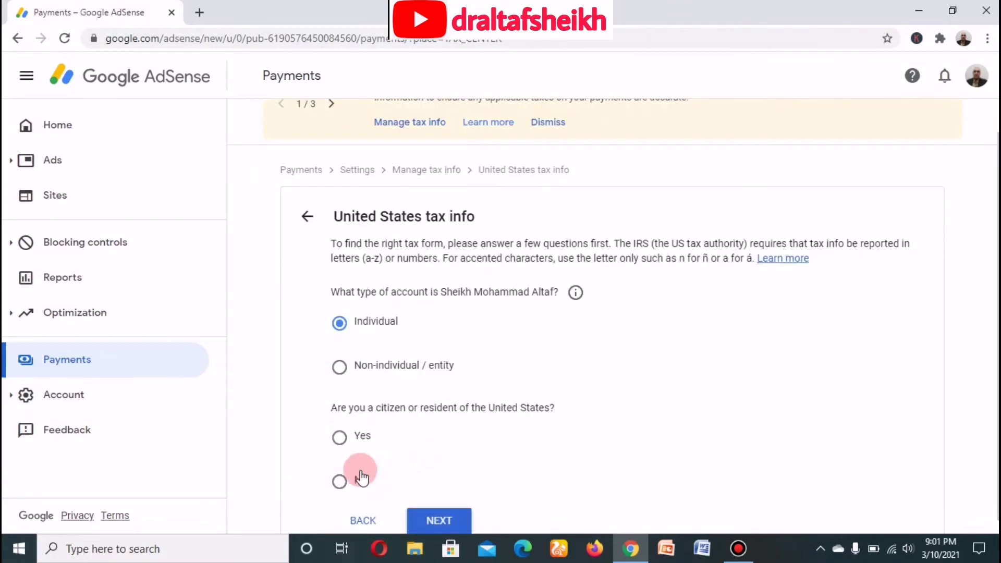
{"action": "left_click", "coordinate": [339, 481]}
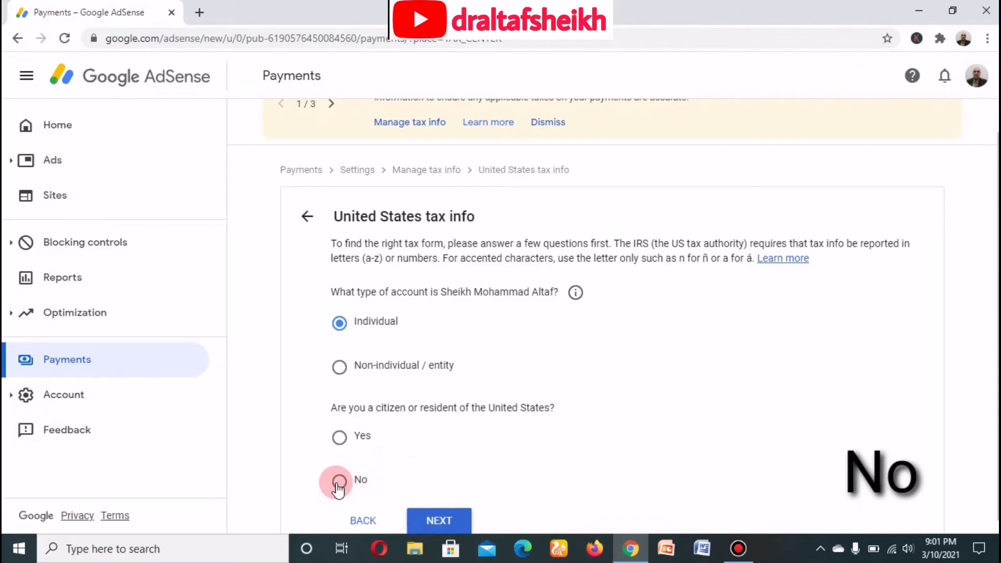
{"action": "left_click", "coordinate": [338, 482]}
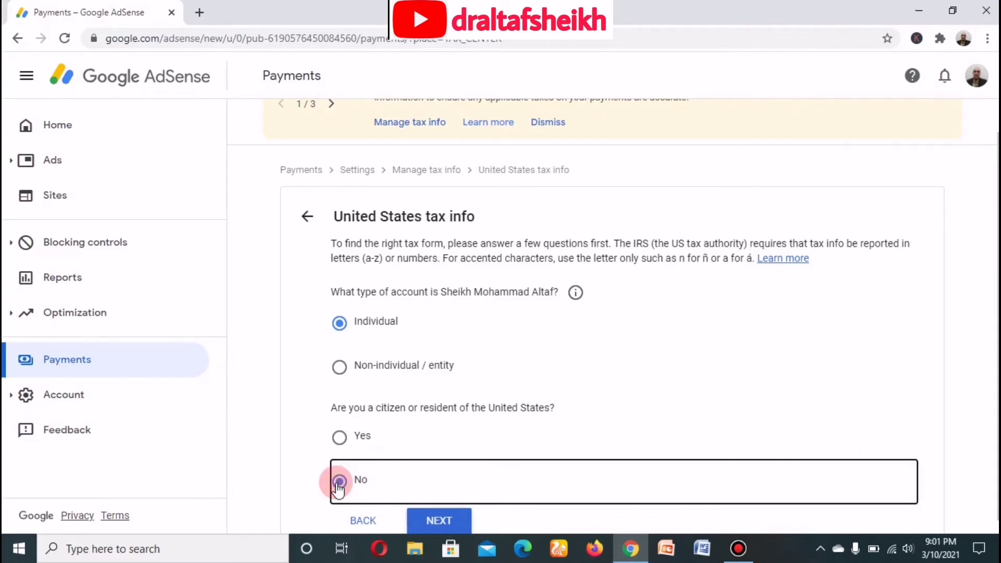
{"action": "left_click", "coordinate": [436, 520]}
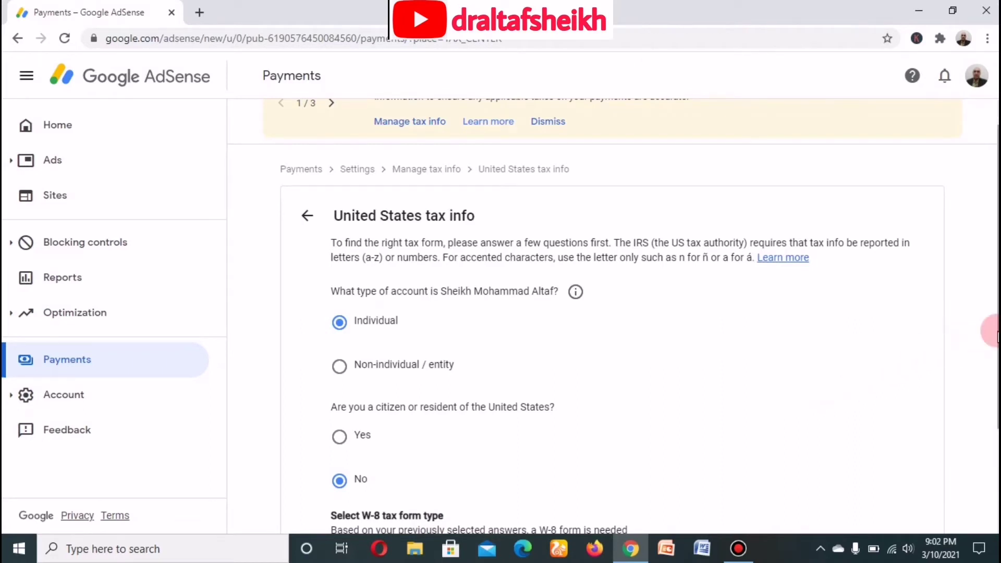
Choose the W-8BEN tax form and start filling it in
{"action": "scroll", "coordinate": [994, 334], "scroll_direction": "down", "scroll_amount": 1}
{"action": "scroll", "coordinate": [994, 334], "scroll_direction": "down", "scroll_amount": 2}
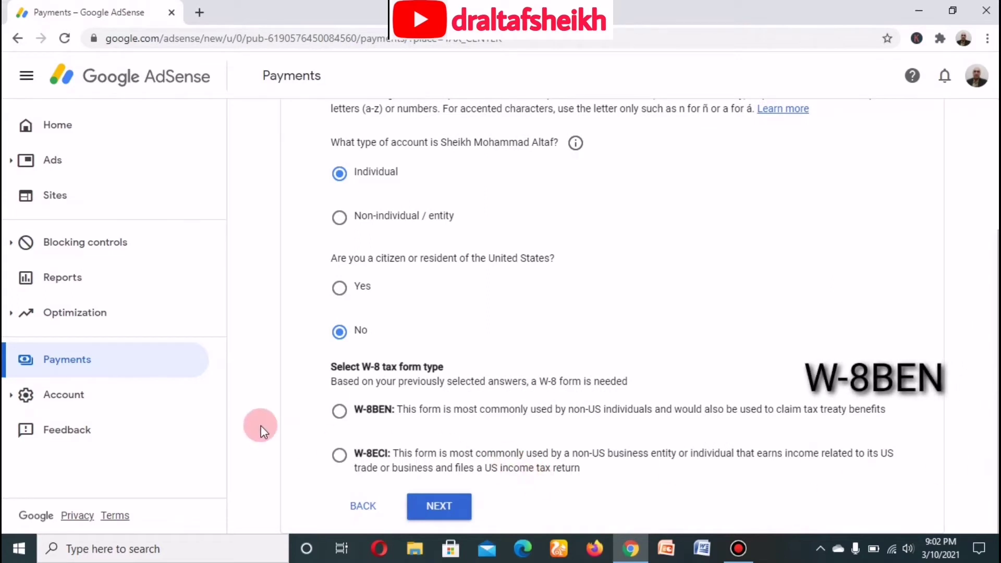
{"action": "left_click", "coordinate": [339, 411]}
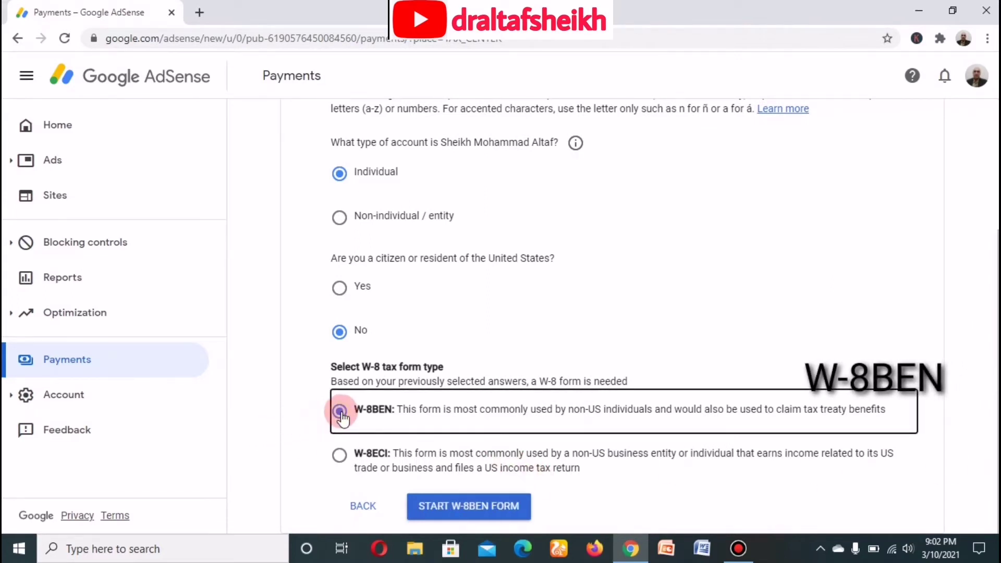
{"action": "left_click", "coordinate": [473, 504]}
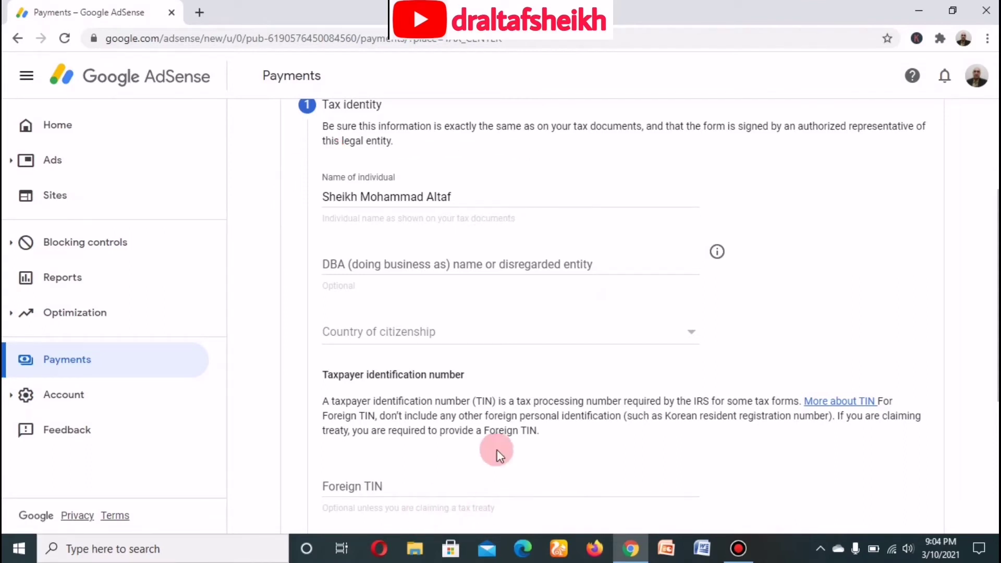
Set country of citizenship to Pakistan and enter the CNIC number as the foreign TIN
{"action": "left_click", "coordinate": [691, 336]}
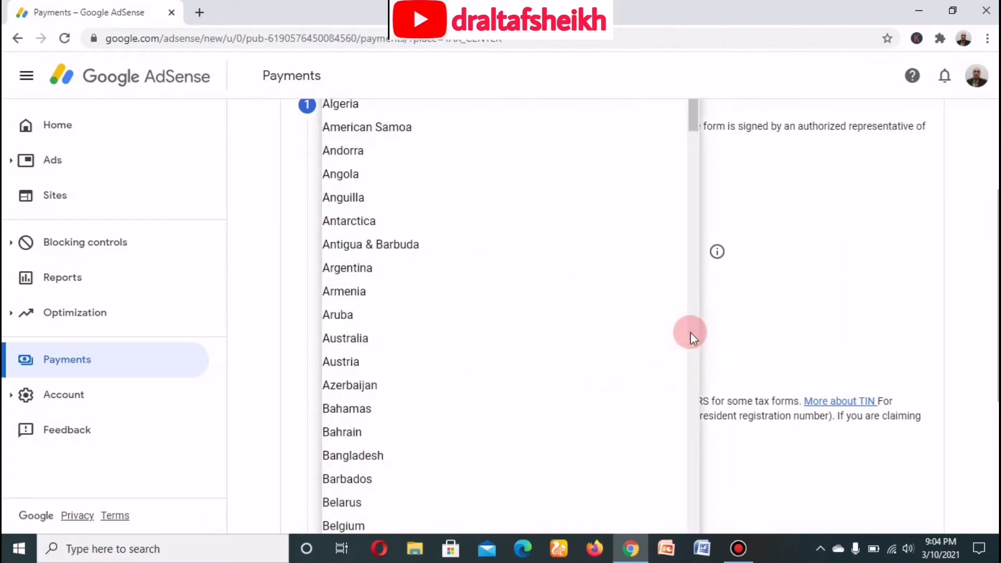
{"action": "key", "text": "p"}
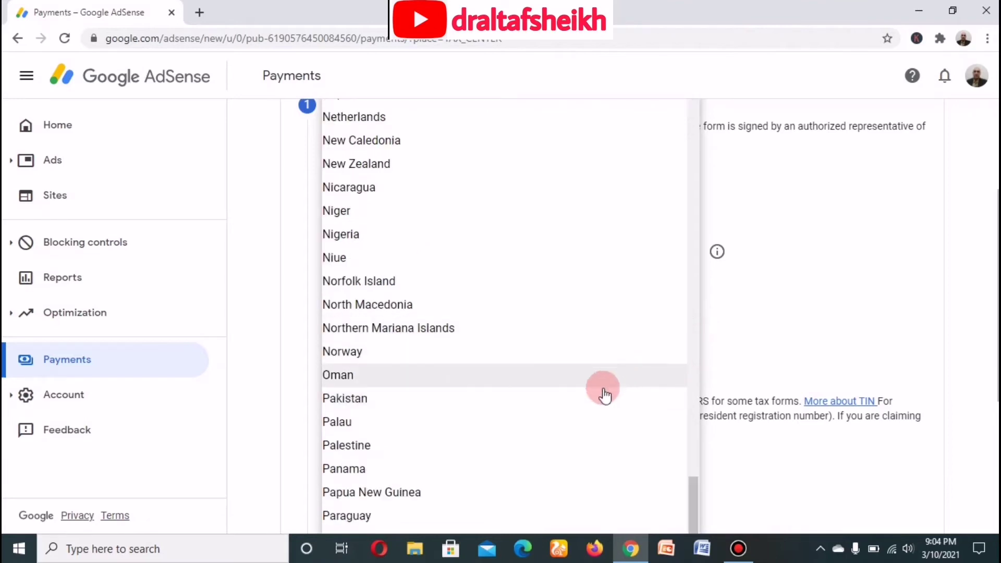
{"action": "left_click", "coordinate": [597, 414]}
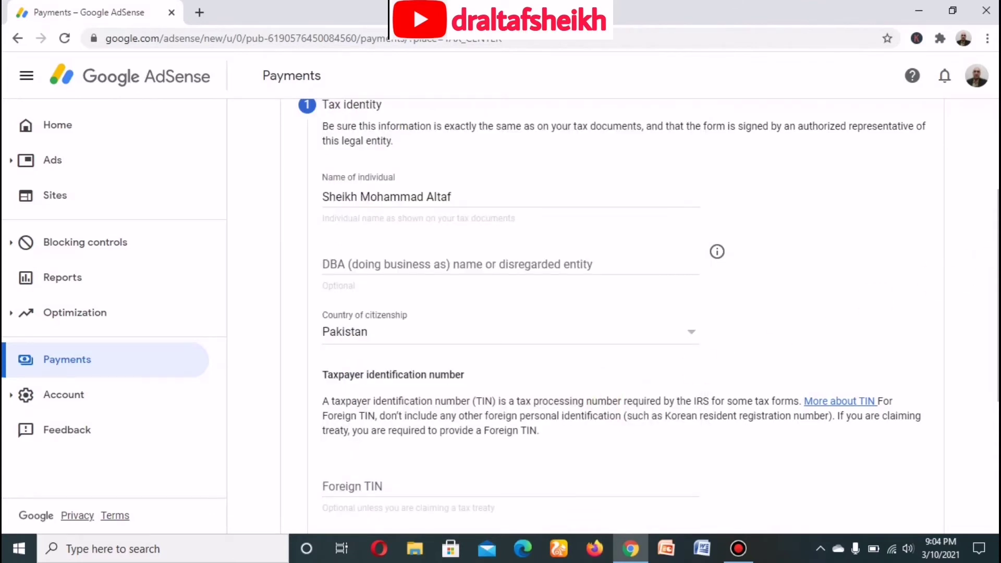
{"action": "scroll", "coordinate": [984, 270], "scroll_direction": "down", "scroll_amount": 2}
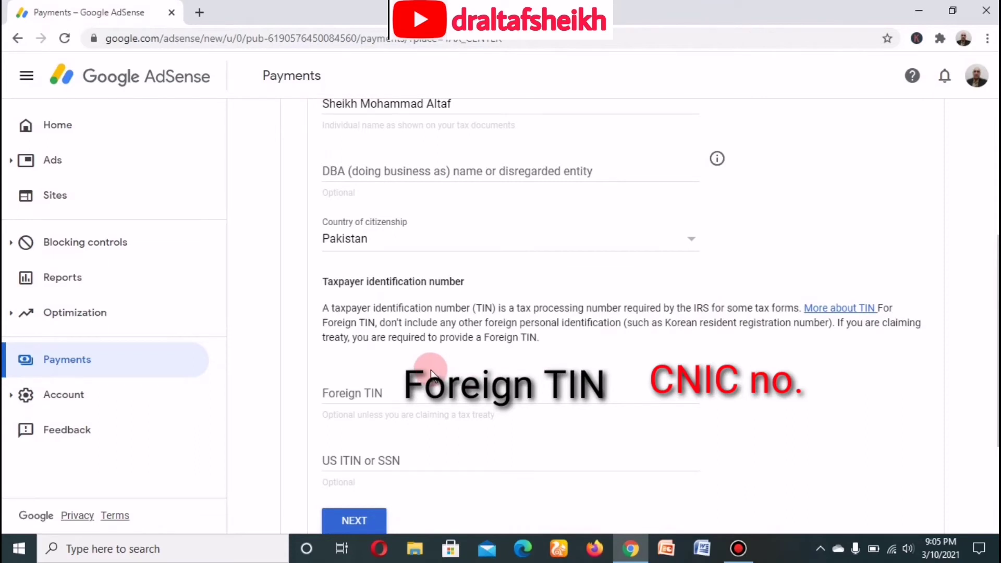
{"action": "left_click", "coordinate": [359, 392]}
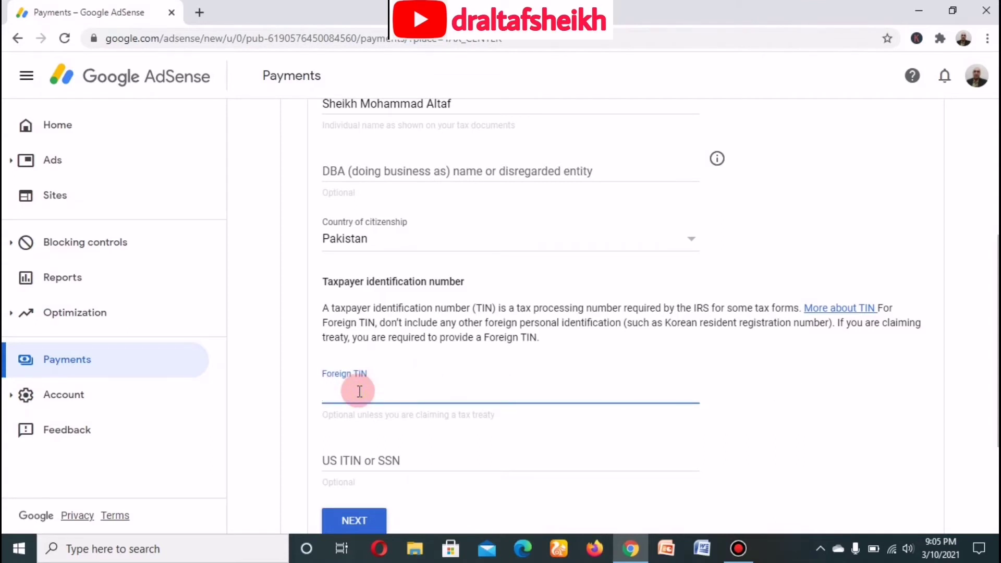
{"action": "type", "text": "365"}
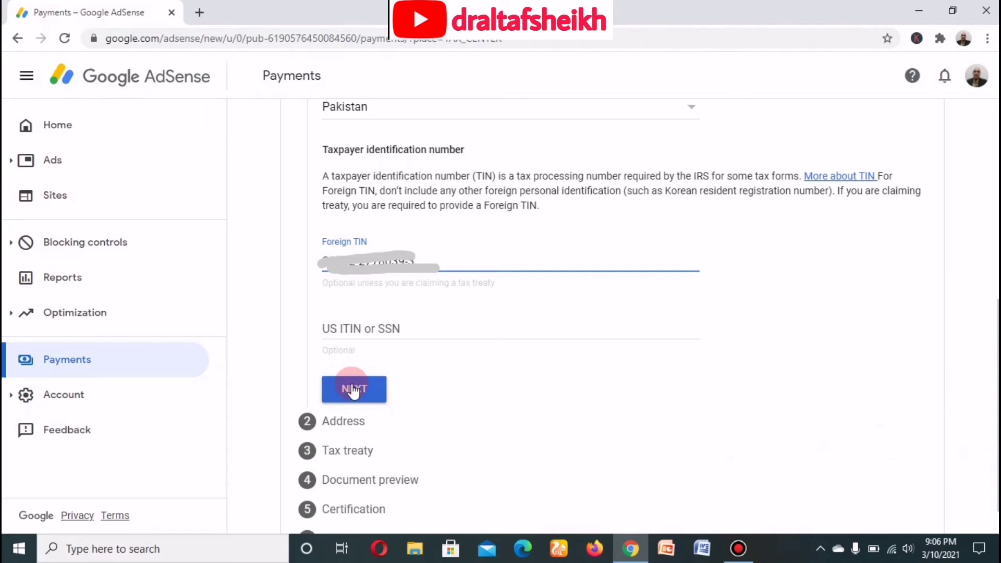
Autofill the permanent residence address from saved details and reuse it as the mailing address
{"action": "left_click", "coordinate": [353, 390]}
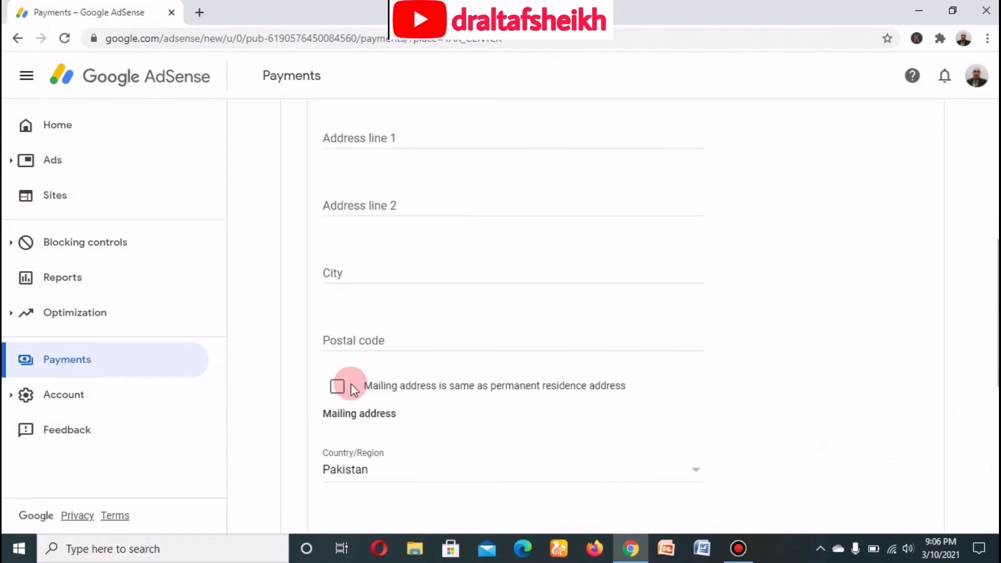
{"action": "left_click", "coordinate": [483, 141]}
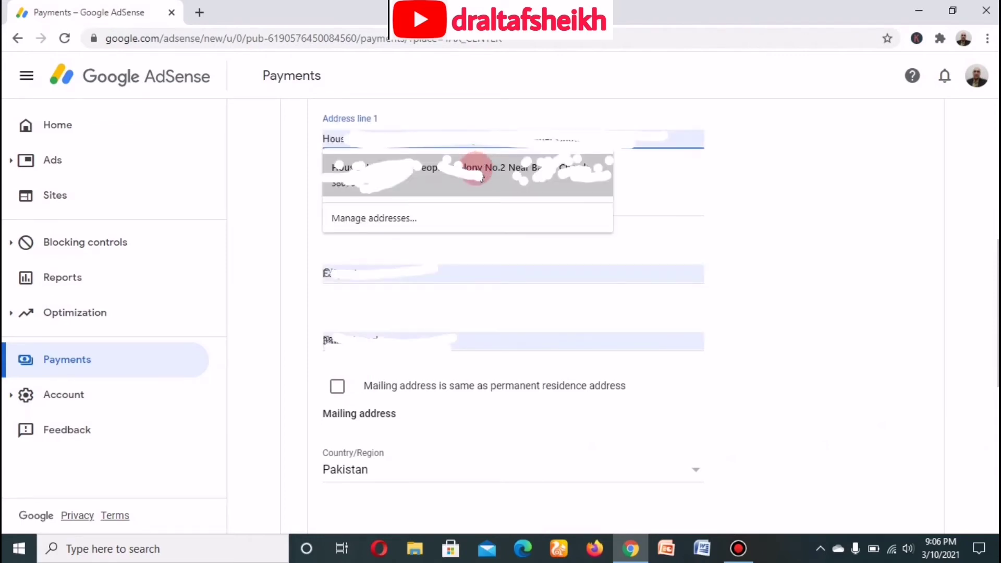
{"action": "left_click", "coordinate": [477, 174]}
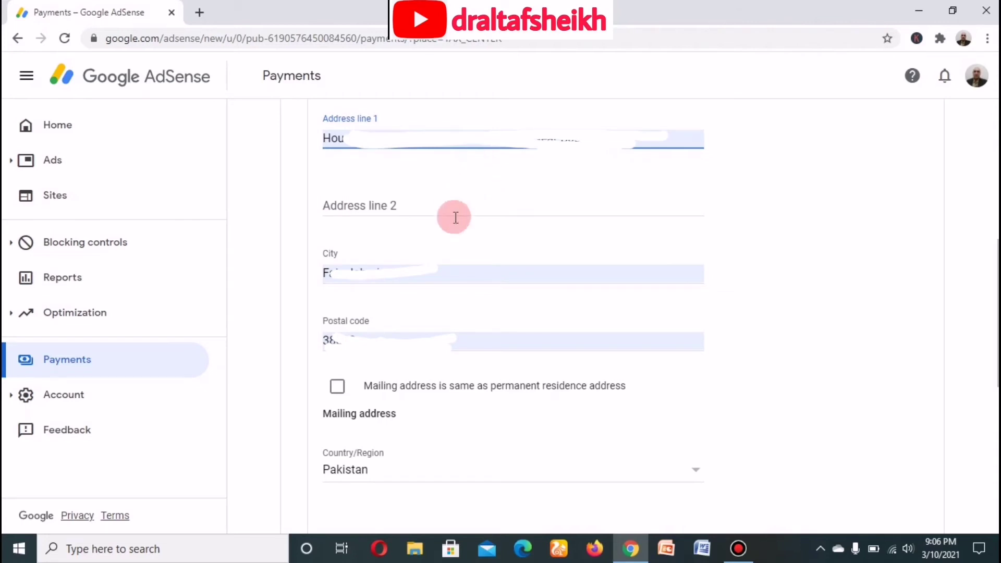
{"action": "left_click", "coordinate": [338, 387]}
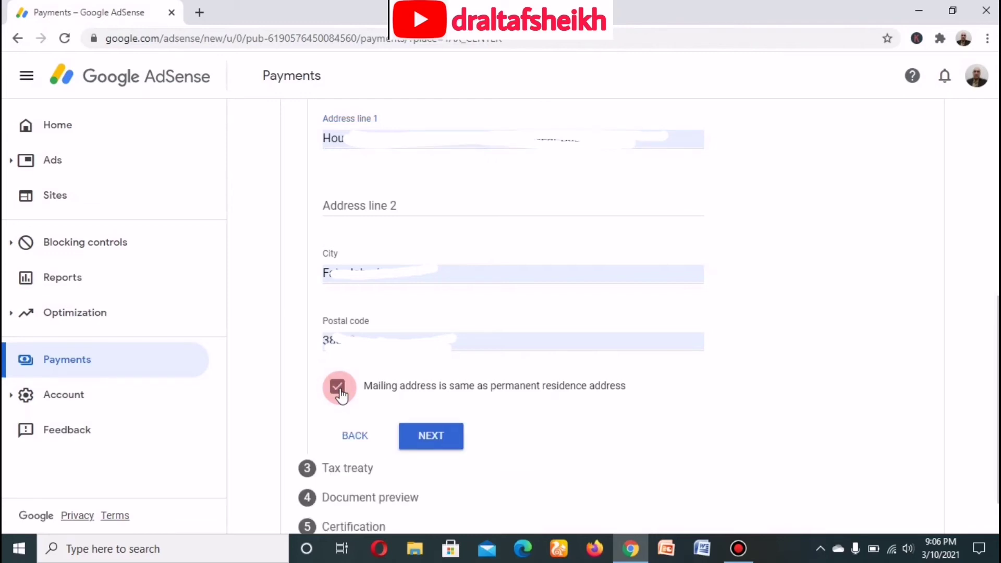
{"action": "left_click", "coordinate": [430, 436]}
Claim a reduced treaty rate, choosing Pakistan and declaring residency in that treaty country
{"action": "left_click", "coordinate": [331, 324]}
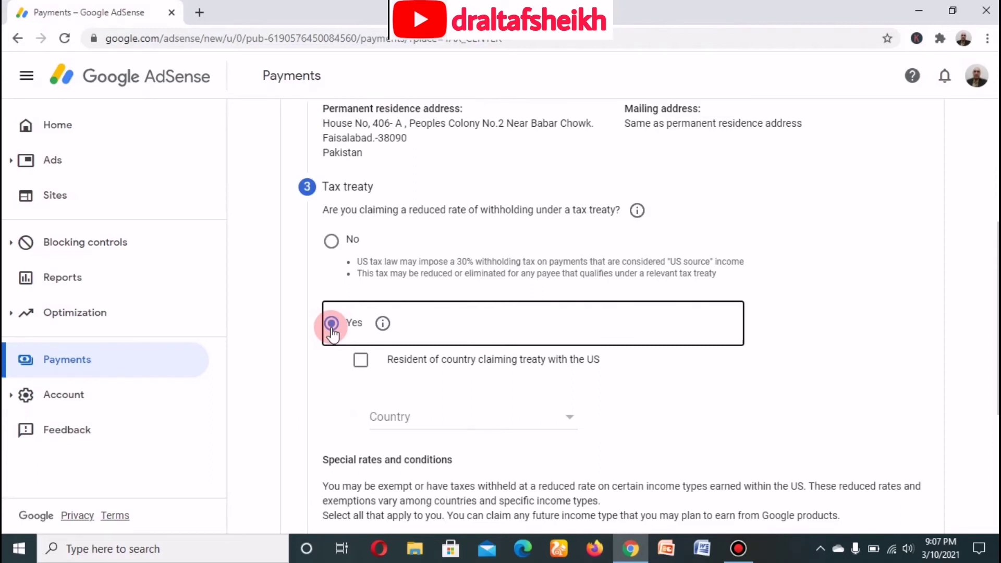
{"action": "key", "text": "Tab"}
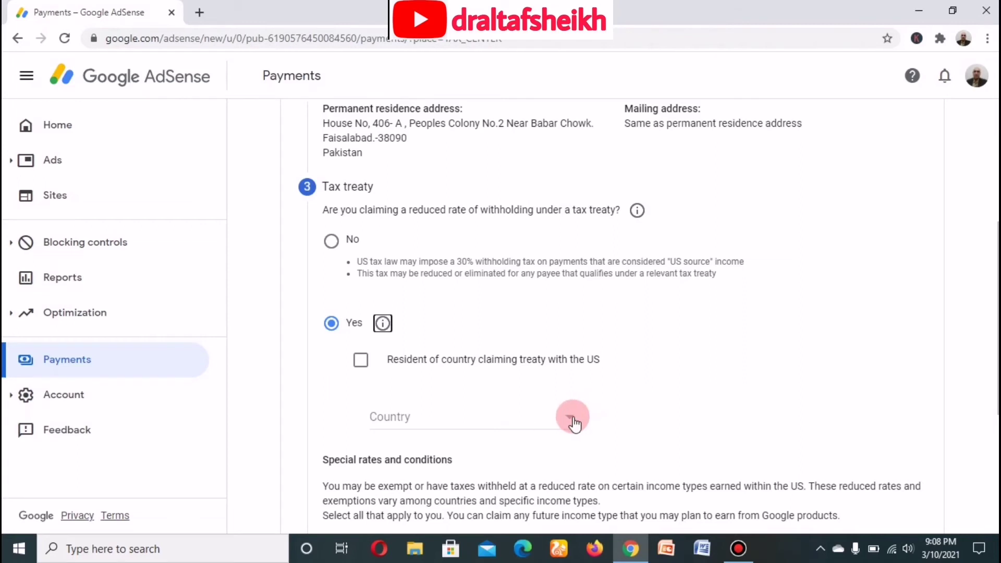
{"action": "left_click", "coordinate": [569, 417]}
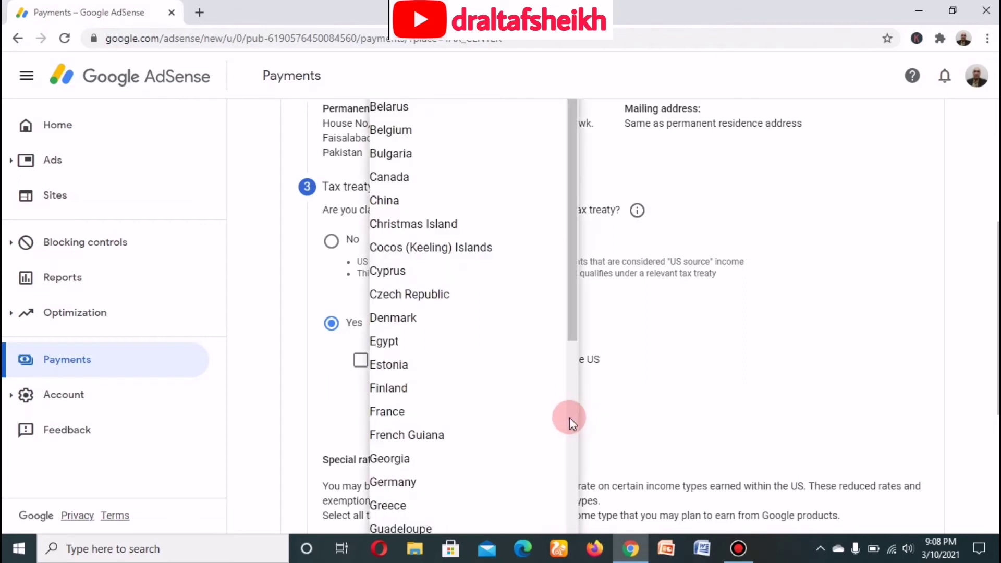
{"action": "key", "text": "p"}
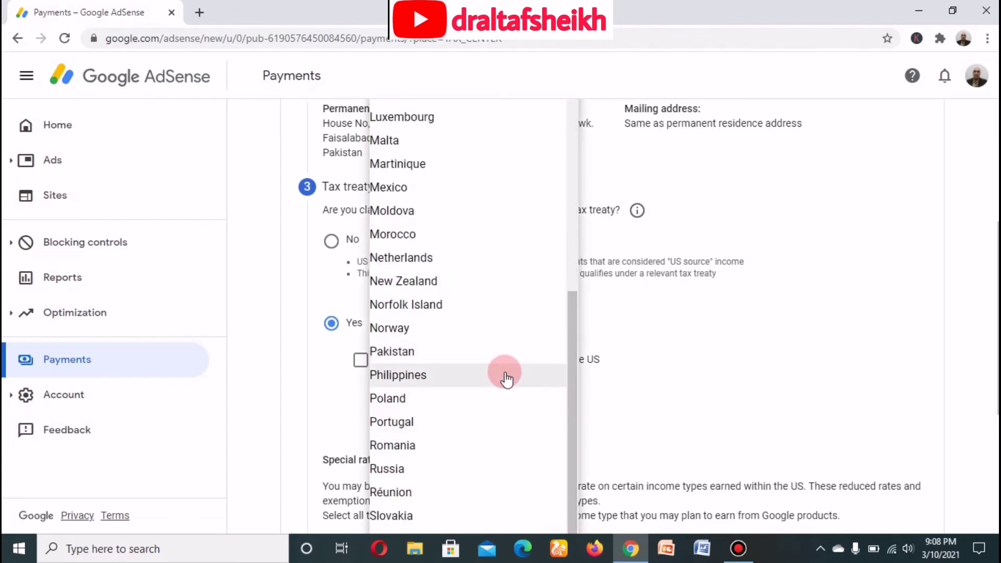
{"action": "left_click", "coordinate": [505, 358]}
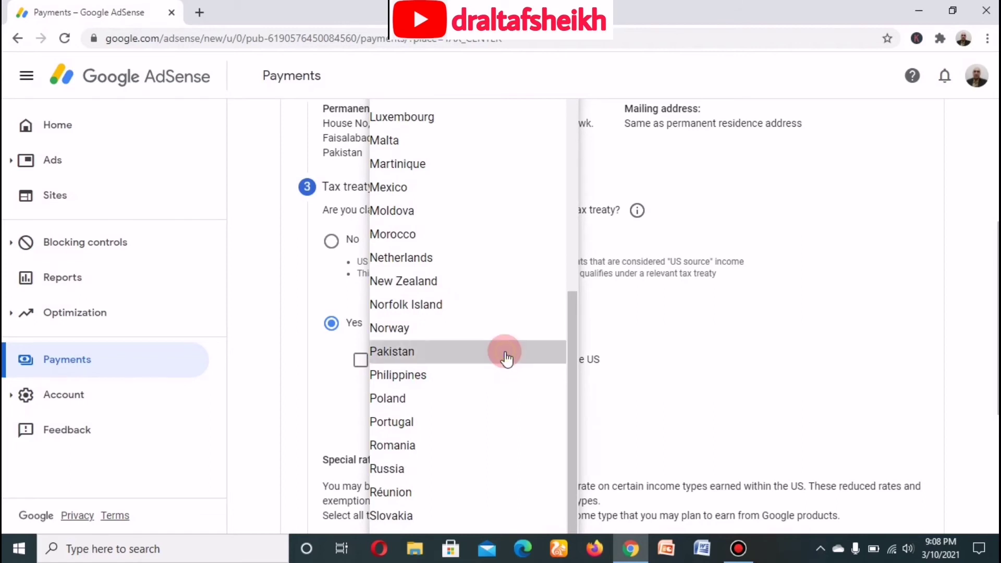
{"action": "left_click", "coordinate": [363, 369]}
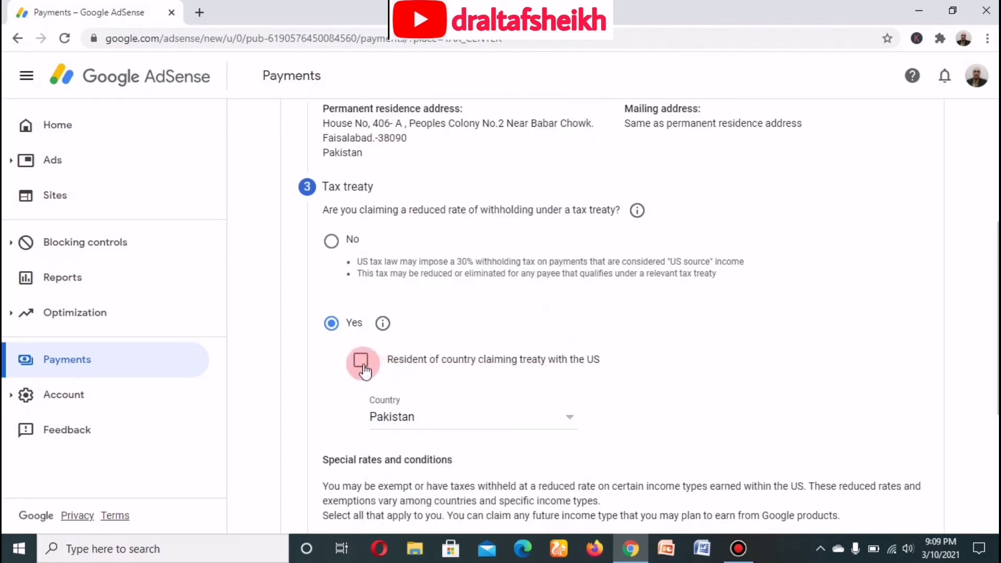
{"action": "left_click", "coordinate": [831, 412]}
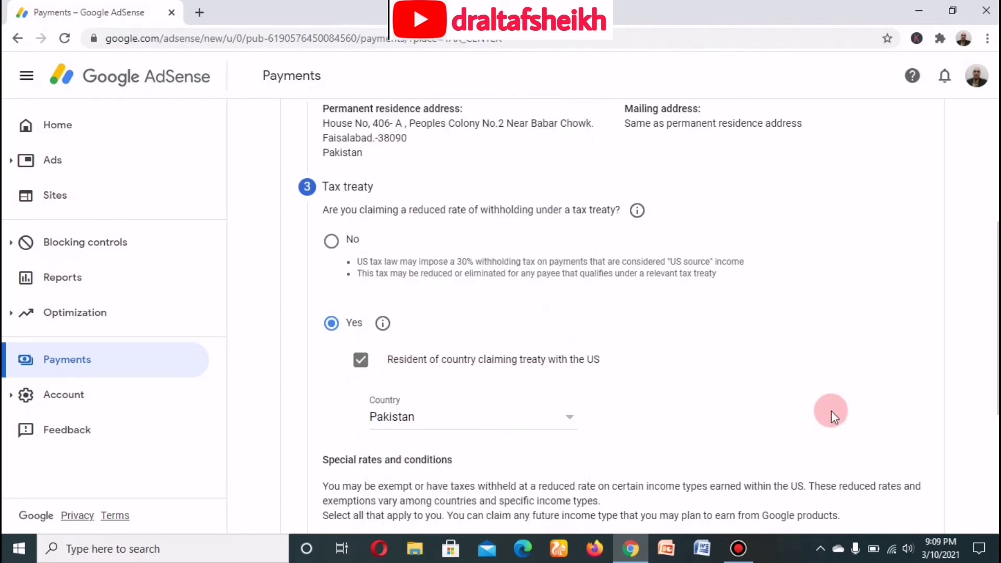
{"action": "left_click", "coordinate": [997, 327]}
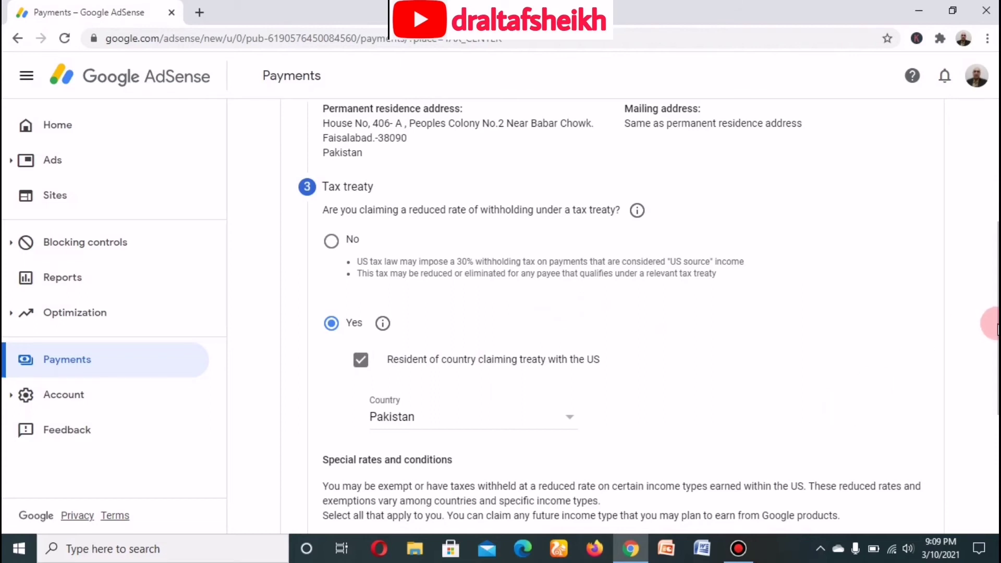
{"action": "left_click_drag", "start_coordinate": [997, 327], "coordinate": [982, 448]}
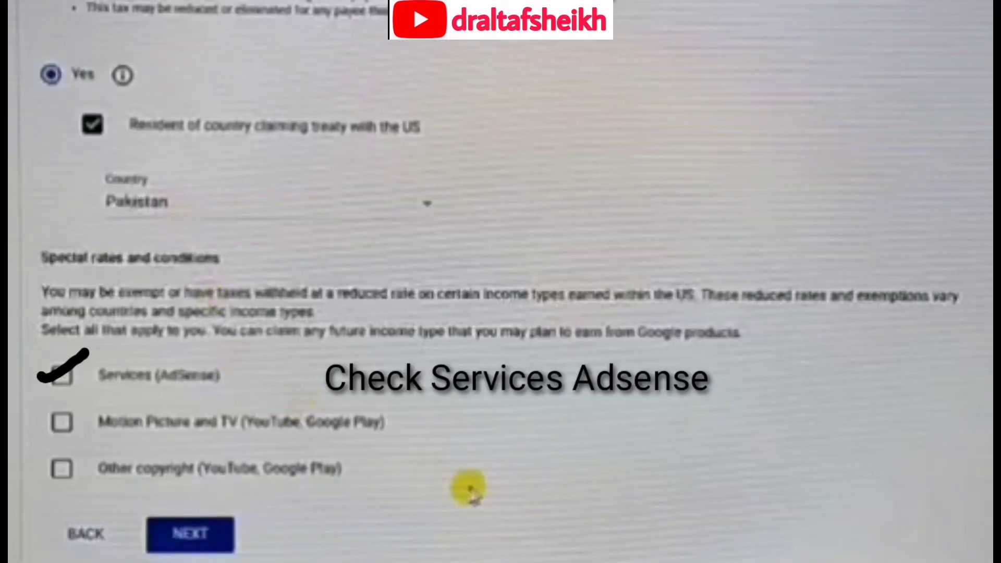
Tick Services (AdSense) with Article 3 and paragraph 2 at 0% (reduced rate)
{"action": "left_click", "coordinate": [60, 374]}
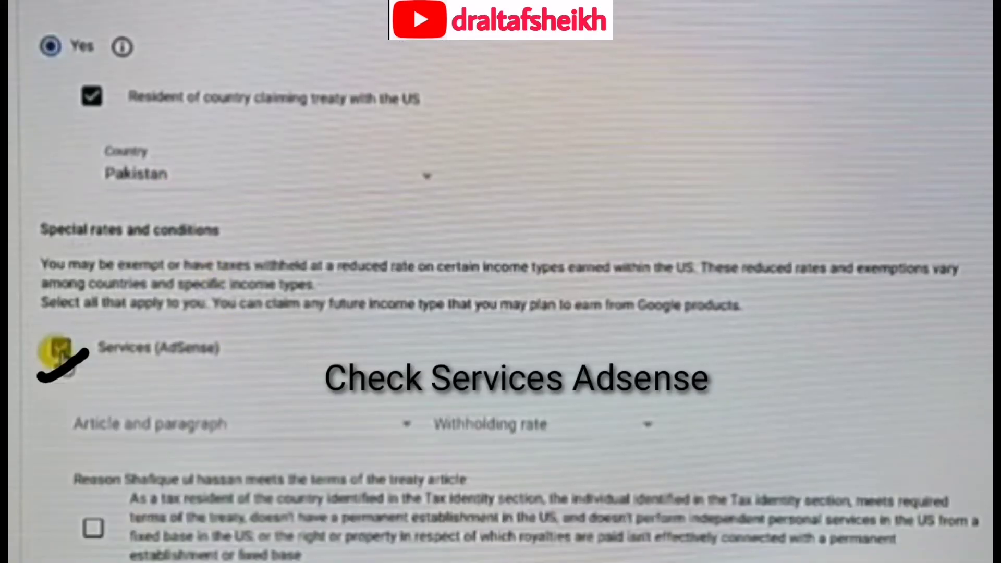
{"action": "left_click", "coordinate": [180, 425]}
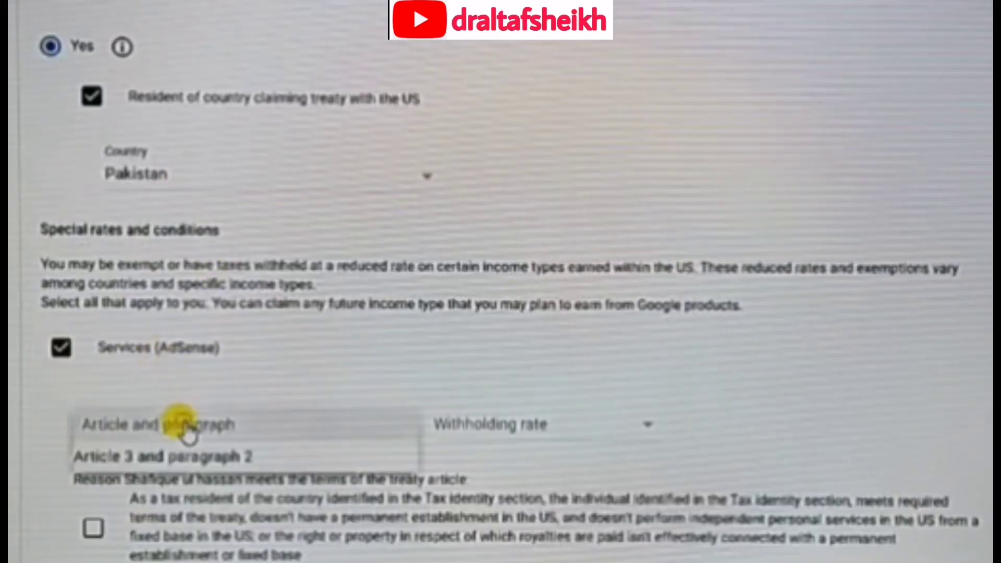
{"action": "left_click", "coordinate": [158, 456]}
{"action": "left_click", "coordinate": [516, 425]}
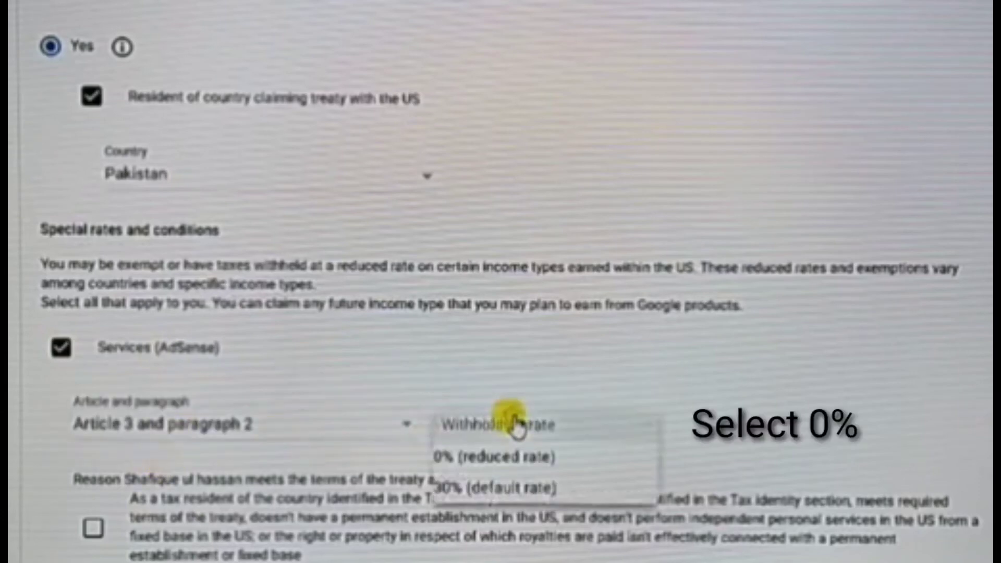
{"action": "left_click", "coordinate": [537, 456]}
{"action": "scroll", "coordinate": [632, 350], "scroll_direction": "down", "scroll_amount": 4}
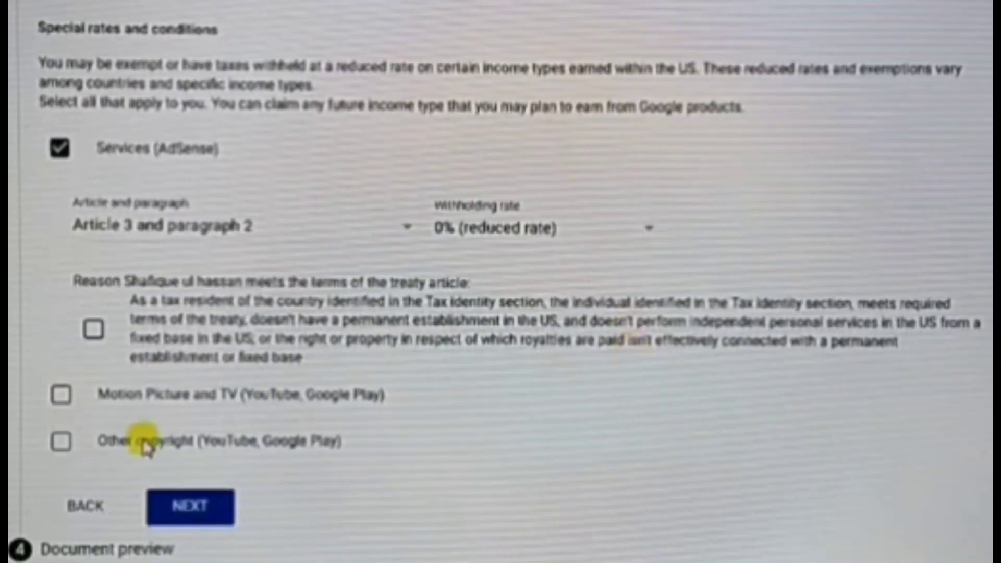
Confirm the services treaty terms and set Motion Picture and TV to no treaty at 30% default rate
{"action": "left_click", "coordinate": [95, 333]}
{"action": "left_click", "coordinate": [59, 393]}
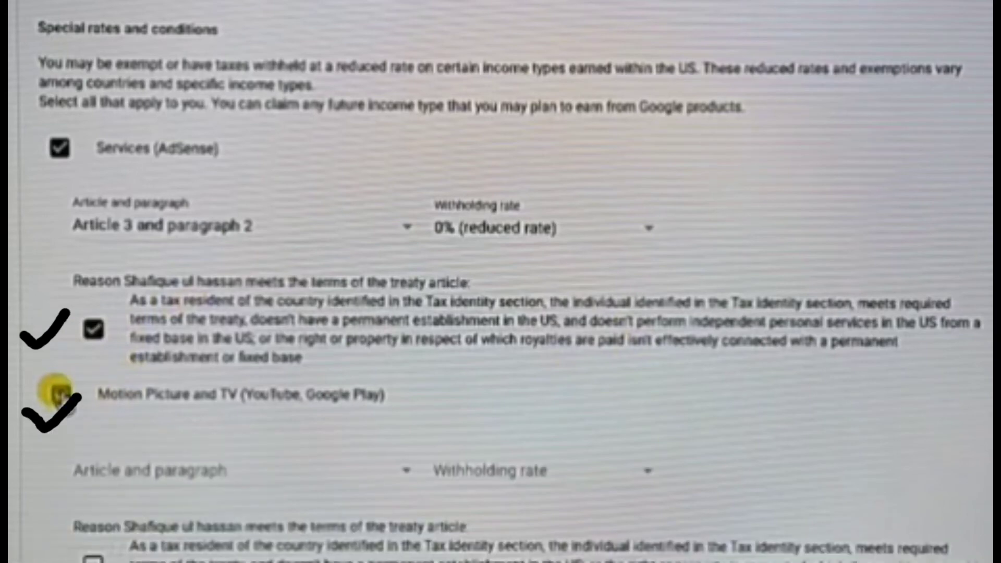
{"action": "left_click", "coordinate": [138, 477]}
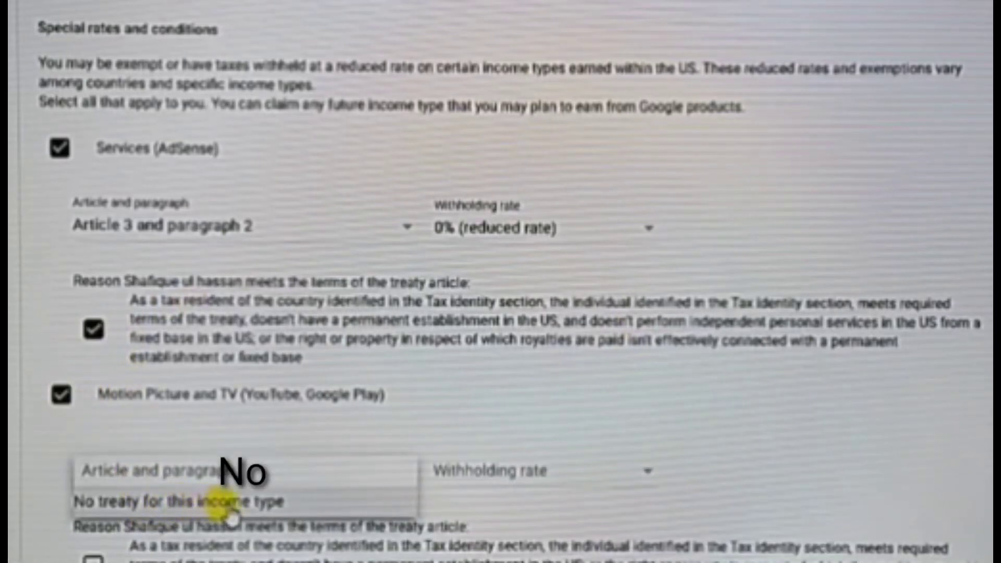
{"action": "left_click", "coordinate": [258, 503]}
{"action": "left_click", "coordinate": [492, 472]}
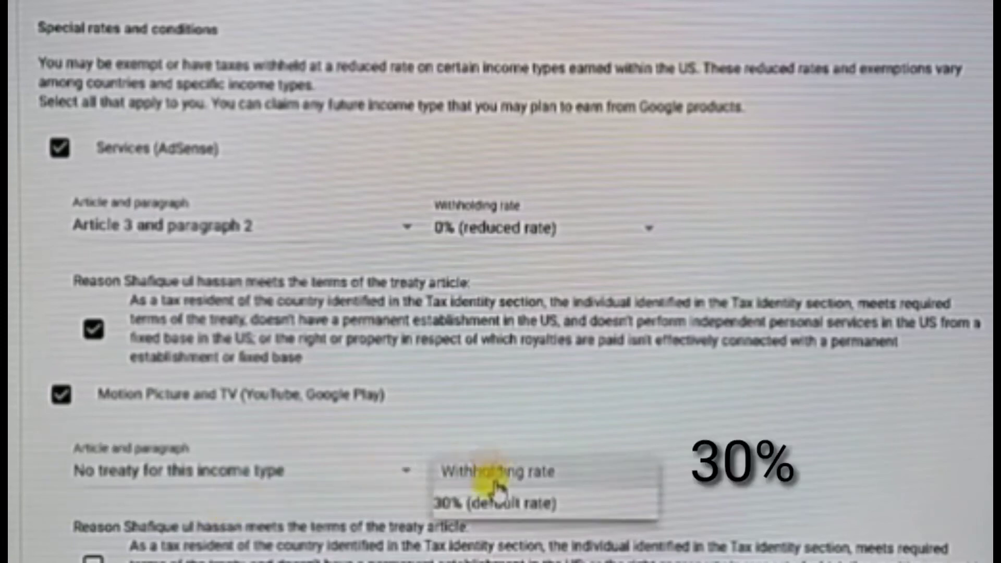
{"action": "left_click", "coordinate": [545, 506]}
{"action": "scroll", "coordinate": [632, 443], "scroll_direction": "down", "scroll_amount": 3}
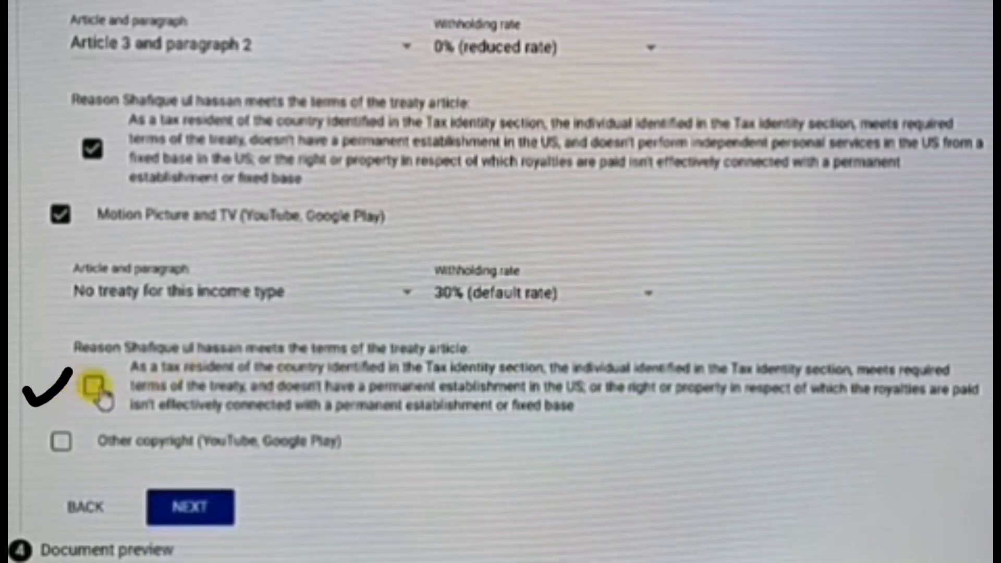
{"action": "left_click", "coordinate": [61, 441]}
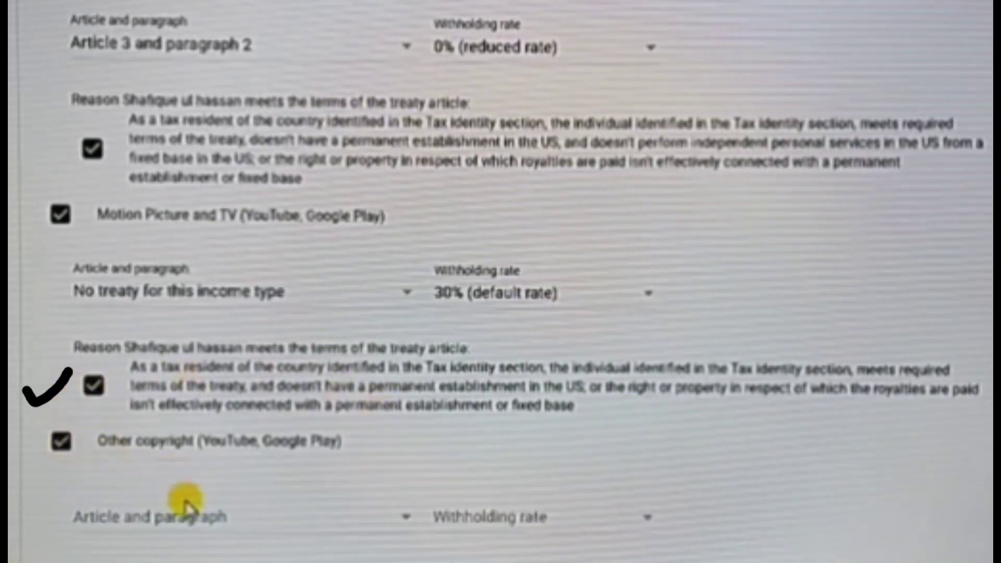
Give Other copyright Article 8 and paragraph 1 at 0%, confirm its terms, and proceed
{"action": "scroll", "coordinate": [183, 508], "scroll_direction": "down", "scroll_amount": 3}
{"action": "left_click", "coordinate": [203, 344]}
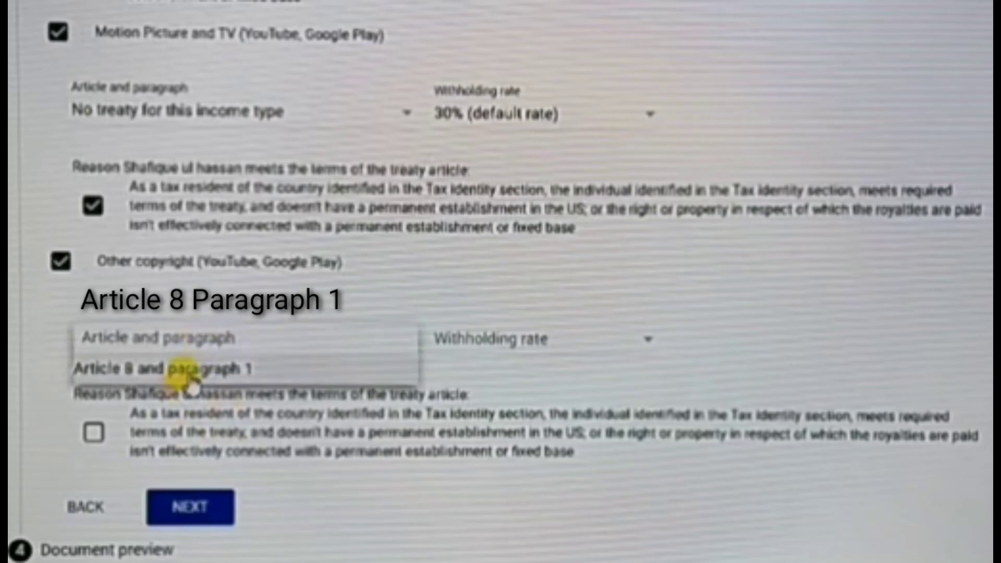
{"action": "left_click", "coordinate": [193, 370]}
{"action": "left_click", "coordinate": [474, 338]}
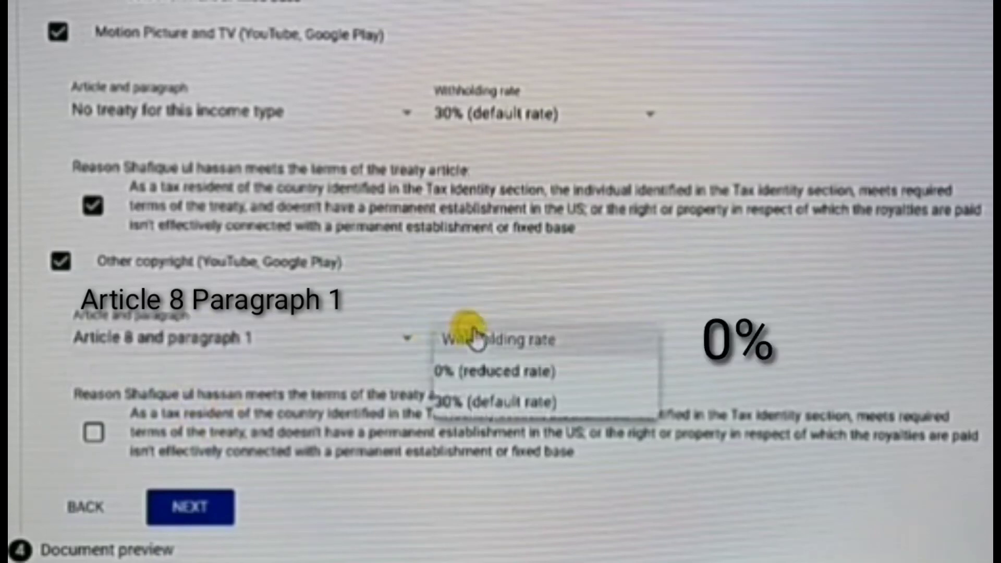
{"action": "left_click", "coordinate": [472, 371]}
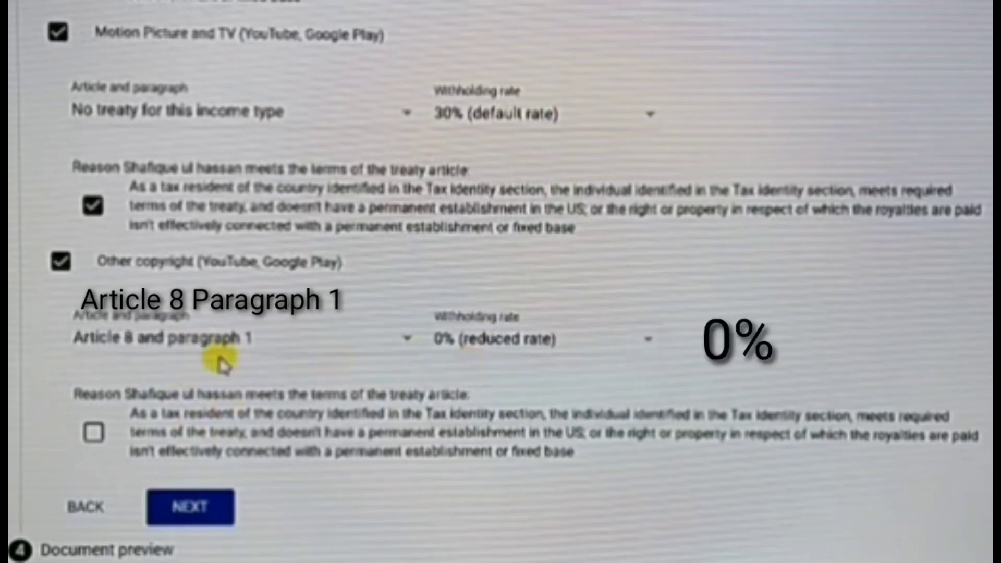
{"action": "left_click", "coordinate": [95, 433]}
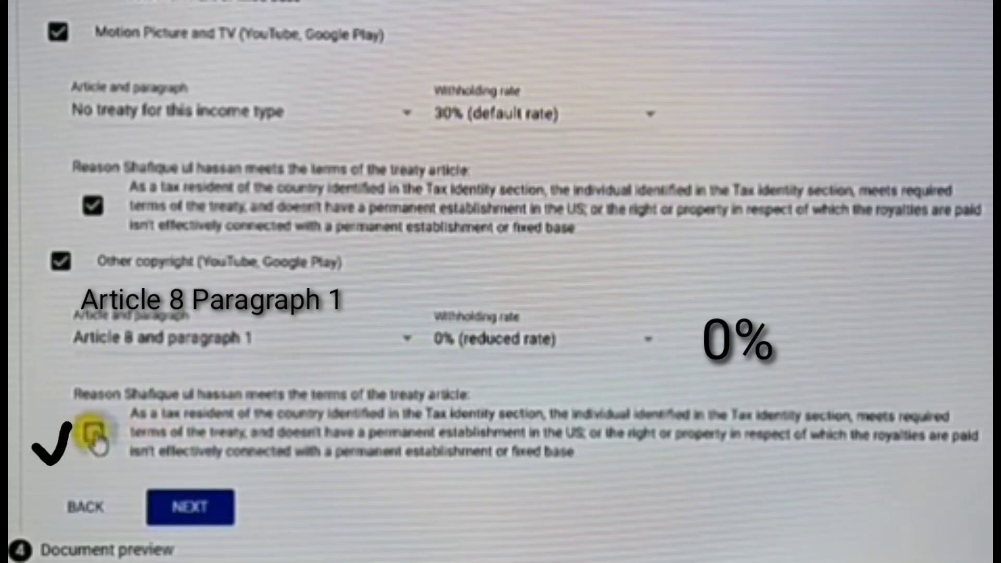
{"action": "left_click", "coordinate": [207, 503]}
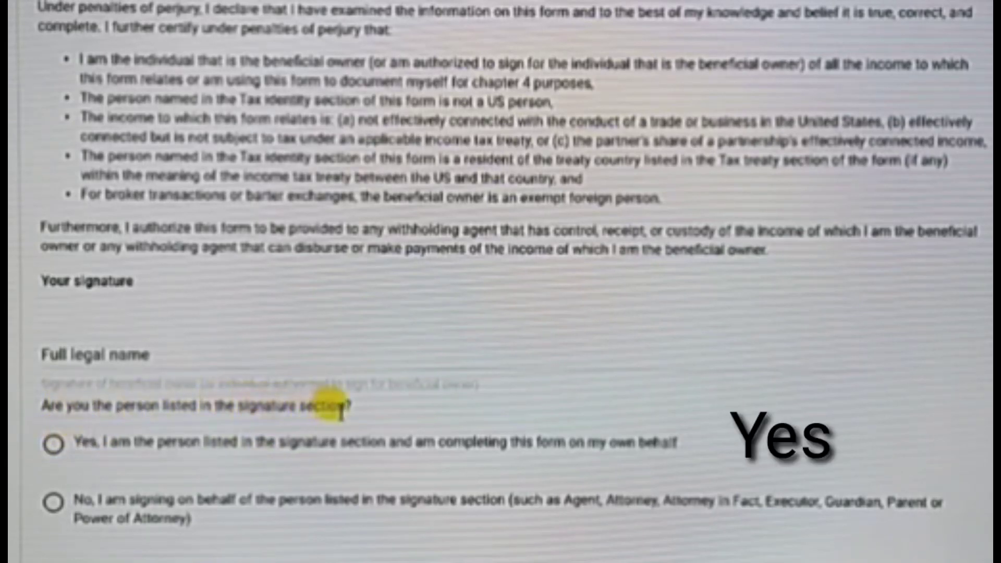
Confirm you are the signer, answer No to US-performed activities, and certify services are performed solely outside the US
{"action": "left_click", "coordinate": [55, 449]}
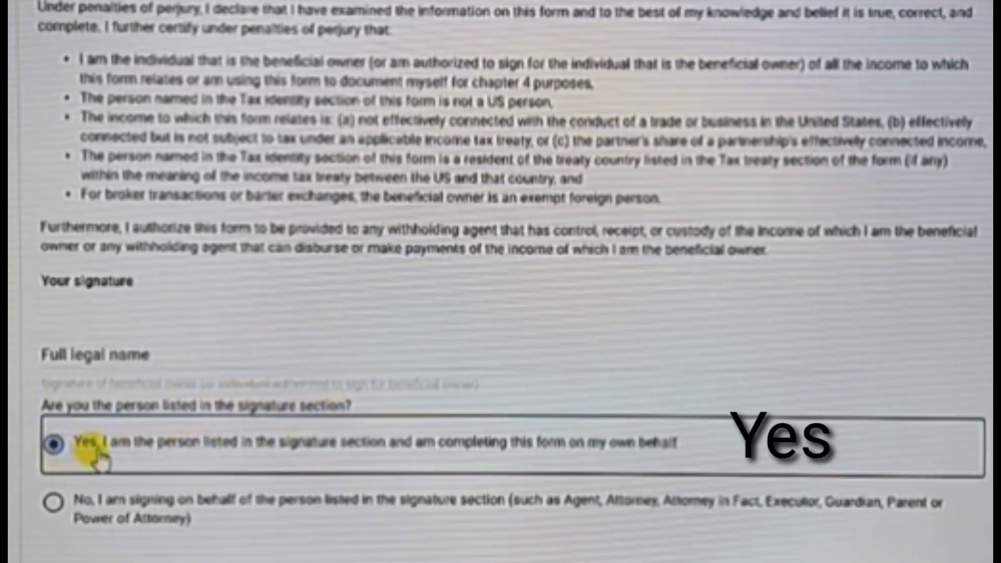
{"action": "key", "text": "shift+Tab"}
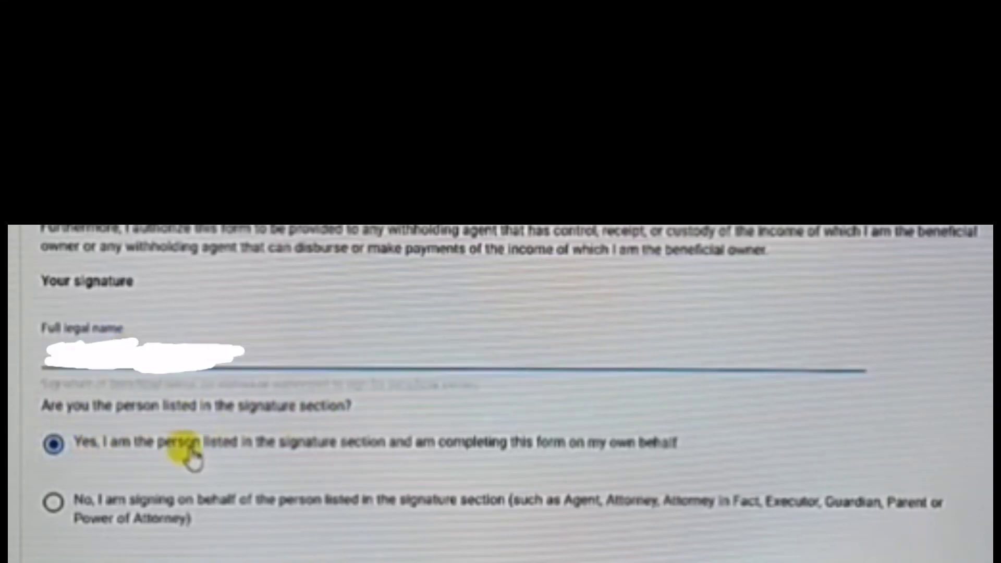
{"action": "scroll", "coordinate": [192, 458], "scroll_direction": "down", "scroll_amount": 5}
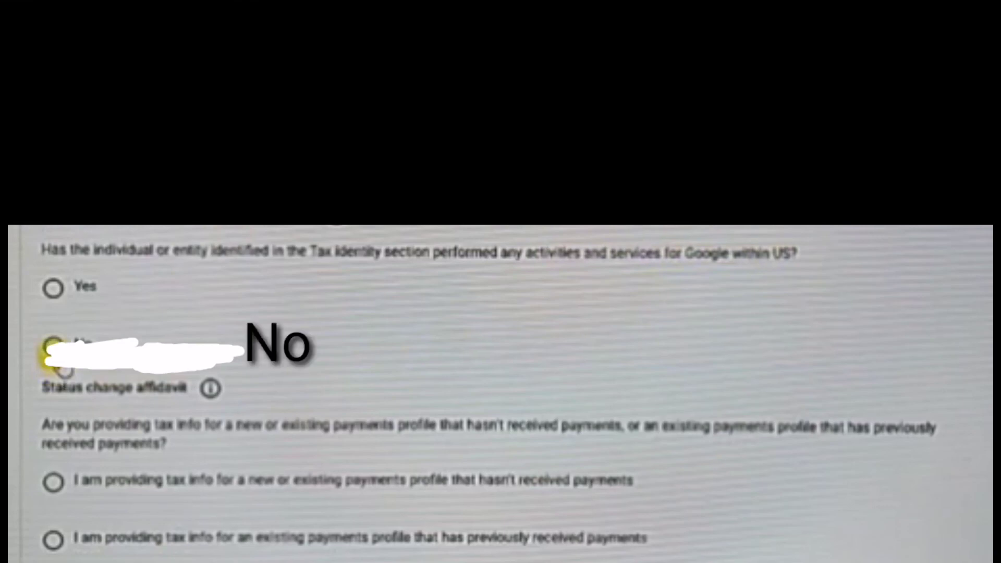
{"action": "left_click", "coordinate": [52, 346]}
{"action": "scroll", "coordinate": [79, 362], "scroll_direction": "down", "scroll_amount": 1}
{"action": "left_click", "coordinate": [78, 352]}
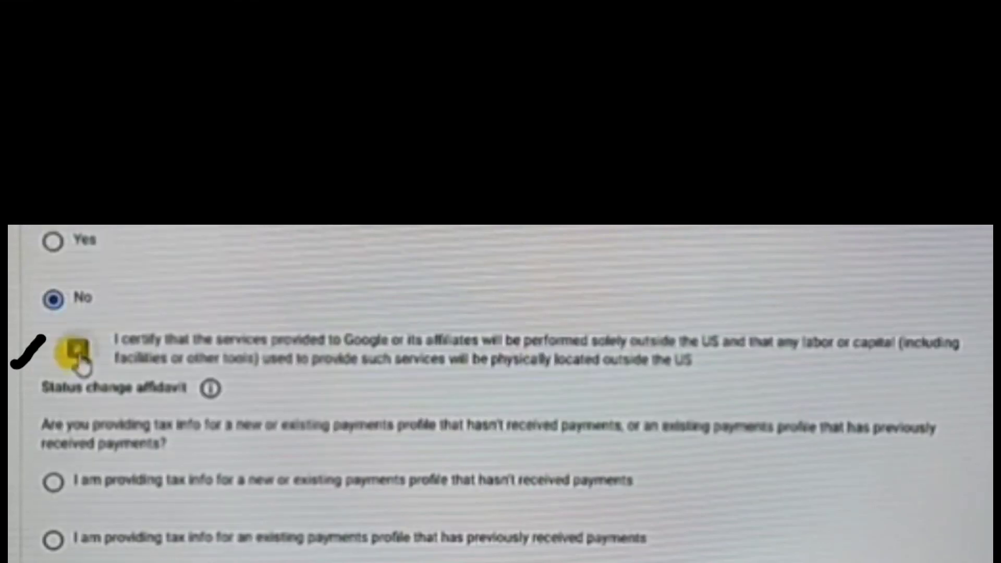